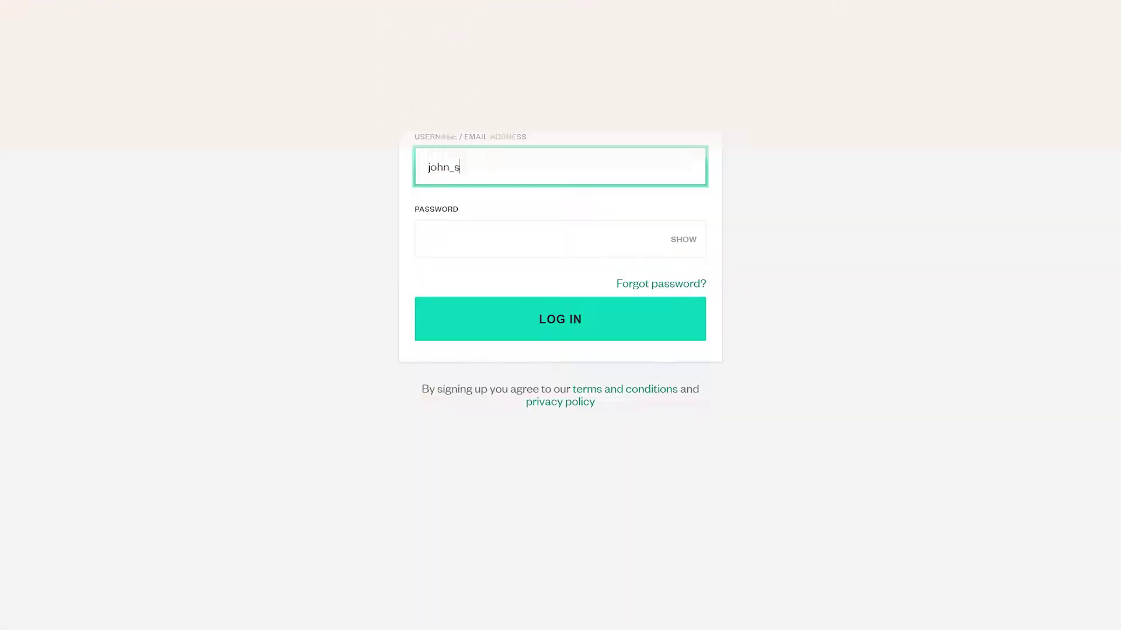
- Log in to the teacher account with its password and open today's Biology GCSE lesson options
{"action": "key", "text": "Tab"}
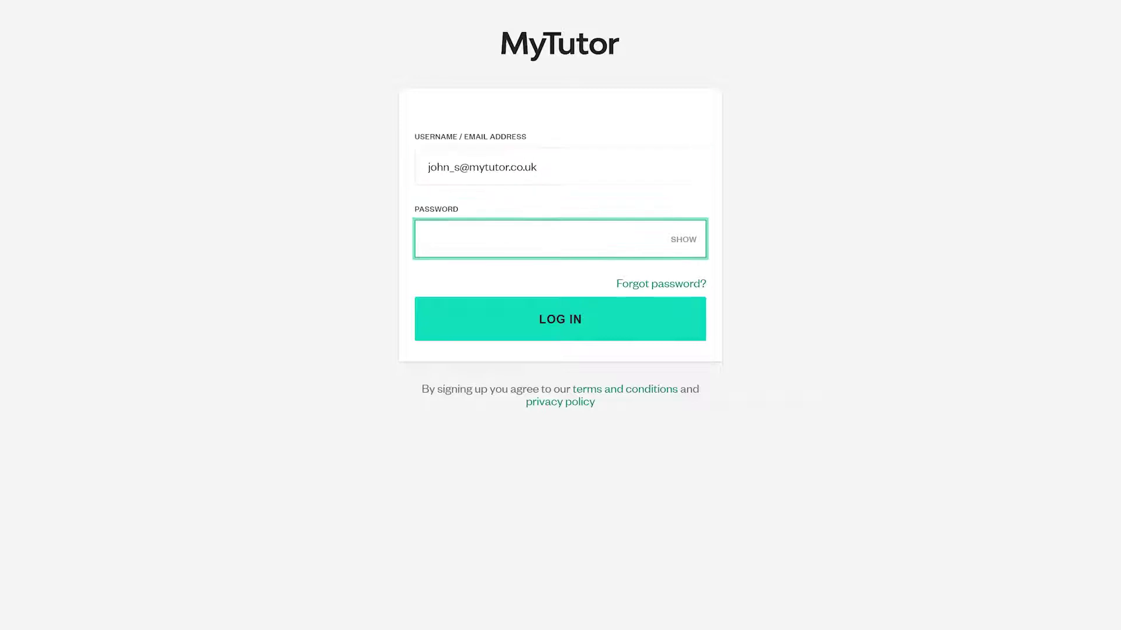
{"action": "type", "text": "password12"}
{"action": "left_click", "coordinate": [422, 312]}
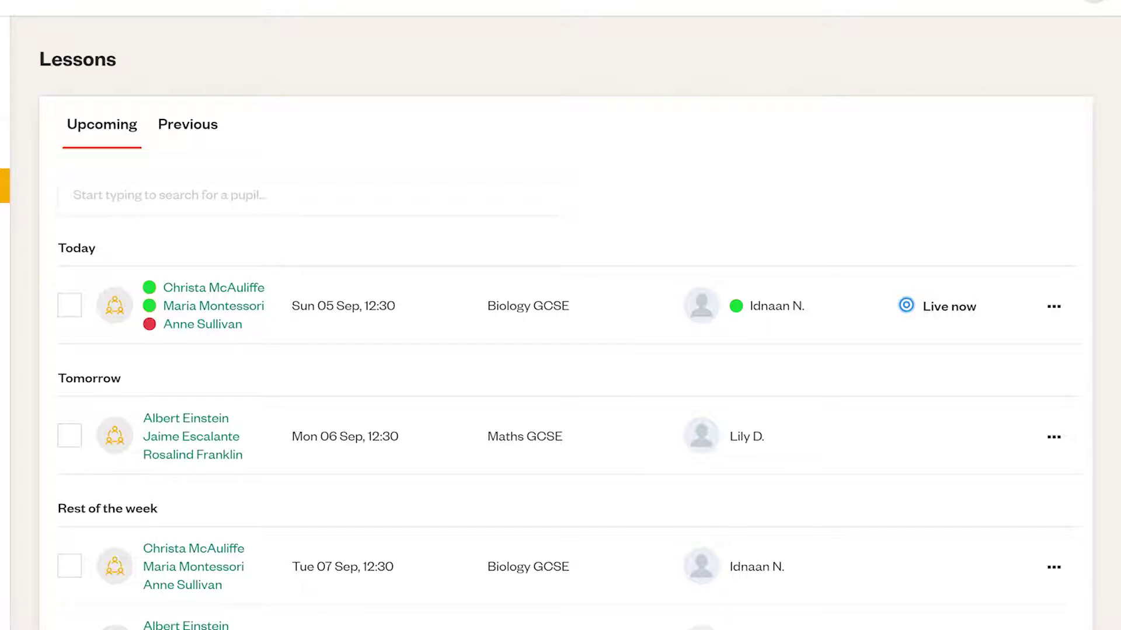
{"action": "left_click", "coordinate": [1039, 306]}
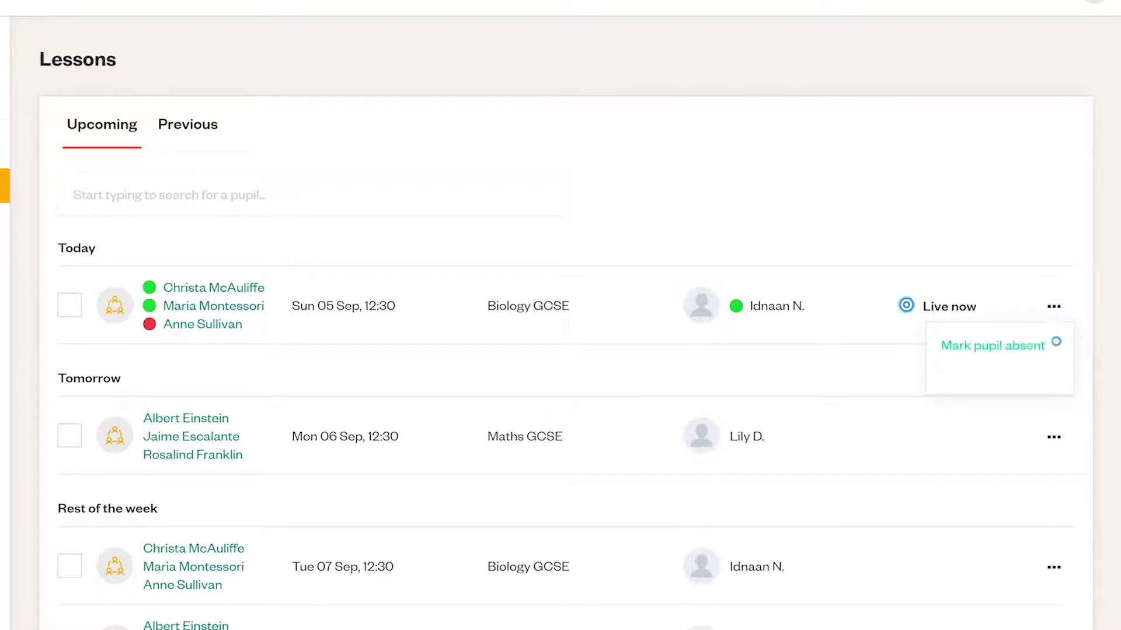
- Mark the third pupil of today's live Biology GCSE lesson absent and dismiss the confirmation
{"action": "left_click", "coordinate": [1054, 344]}
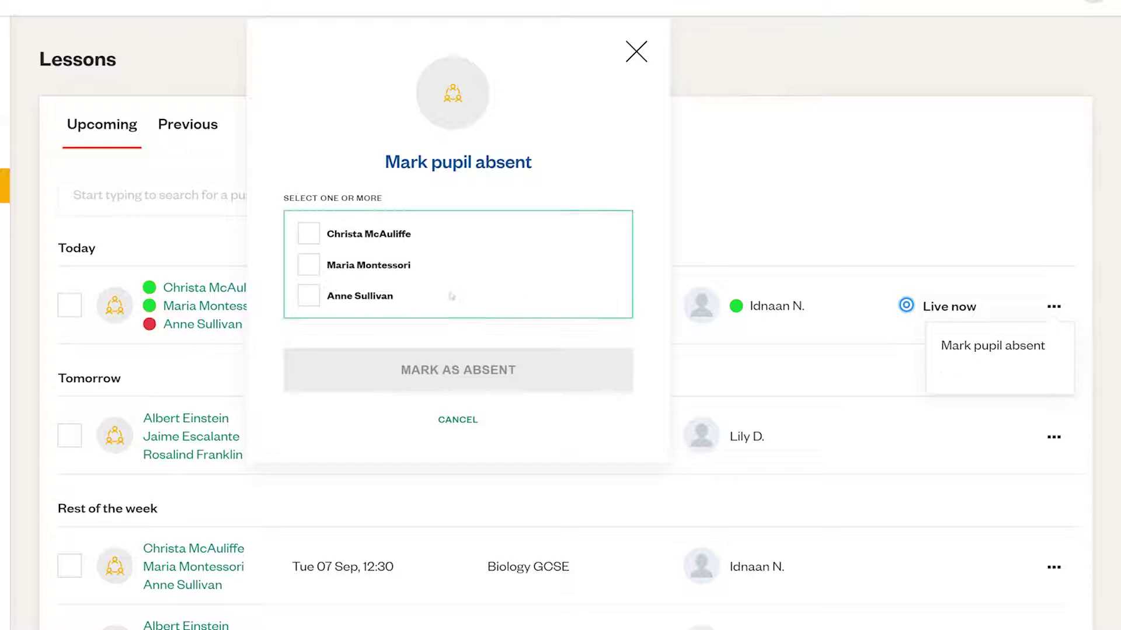
{"action": "left_click", "coordinate": [315, 299]}
{"action": "left_click", "coordinate": [427, 372]}
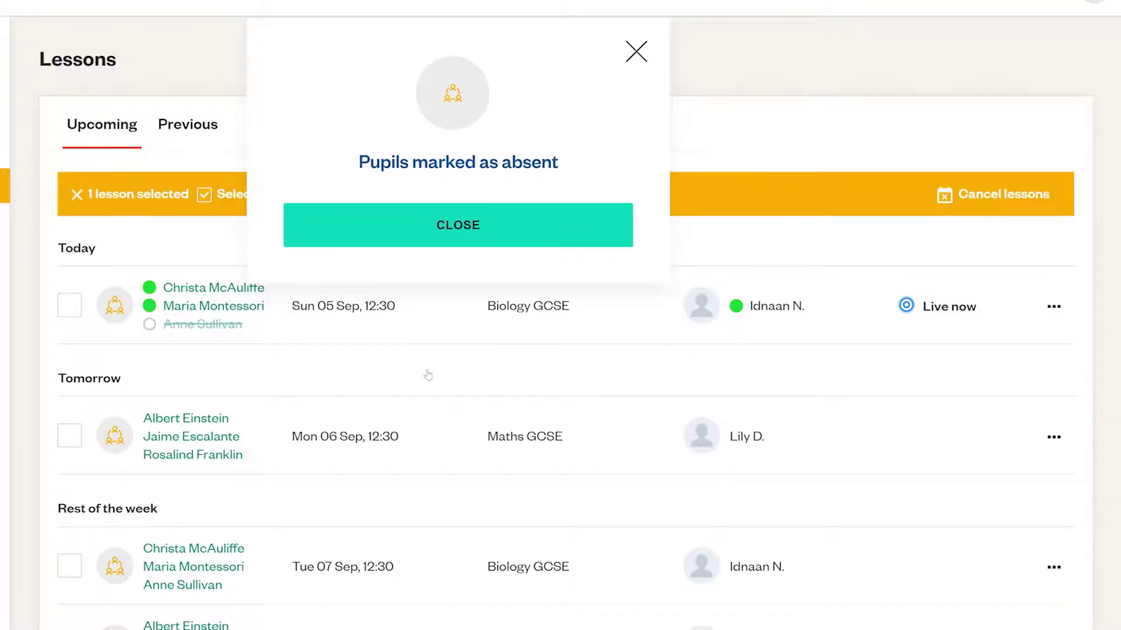
{"action": "left_click", "coordinate": [444, 239]}
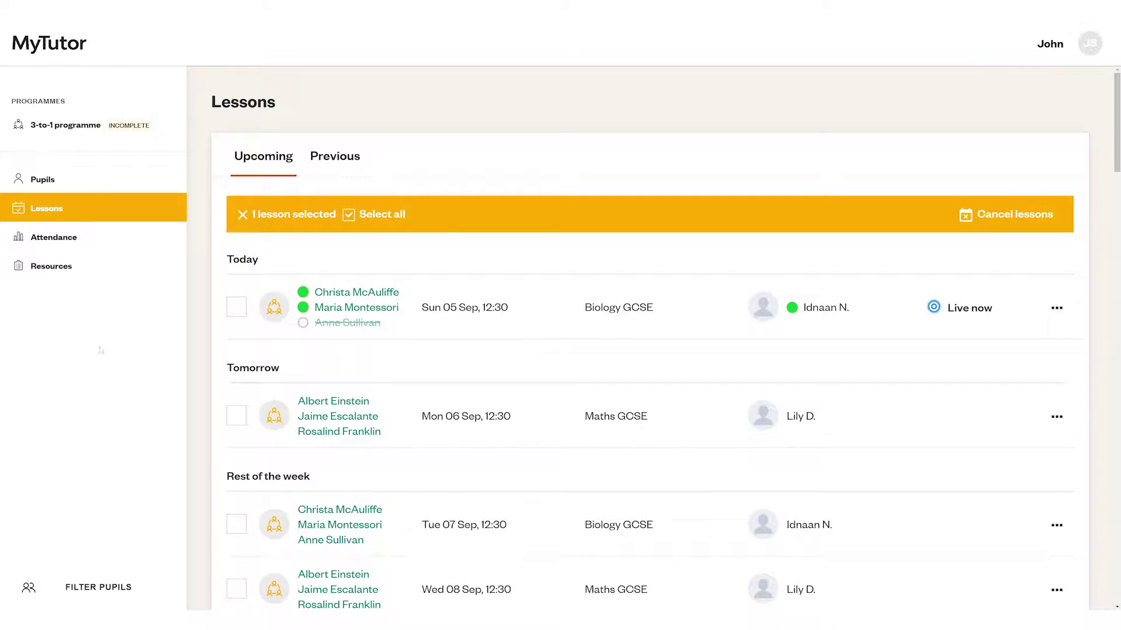
- On the Pupils page, download login details for pupils with lessons today as a one-page PDF
{"action": "left_click", "coordinate": [113, 184]}
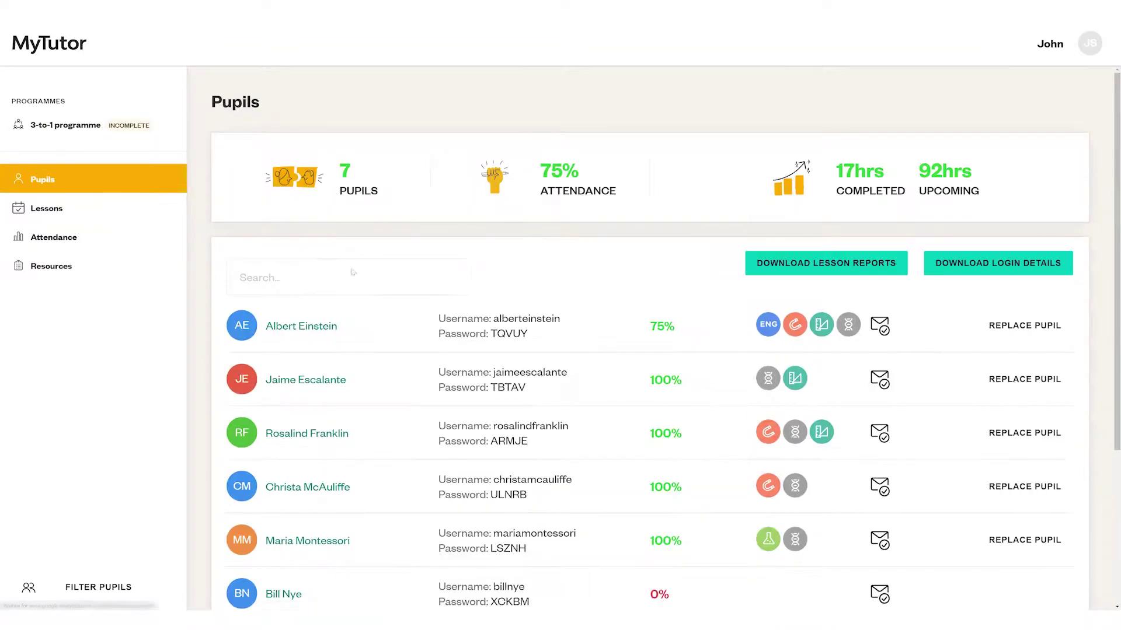
{"action": "scroll", "coordinate": [406, 337], "scroll_direction": "down", "scroll_amount": 1}
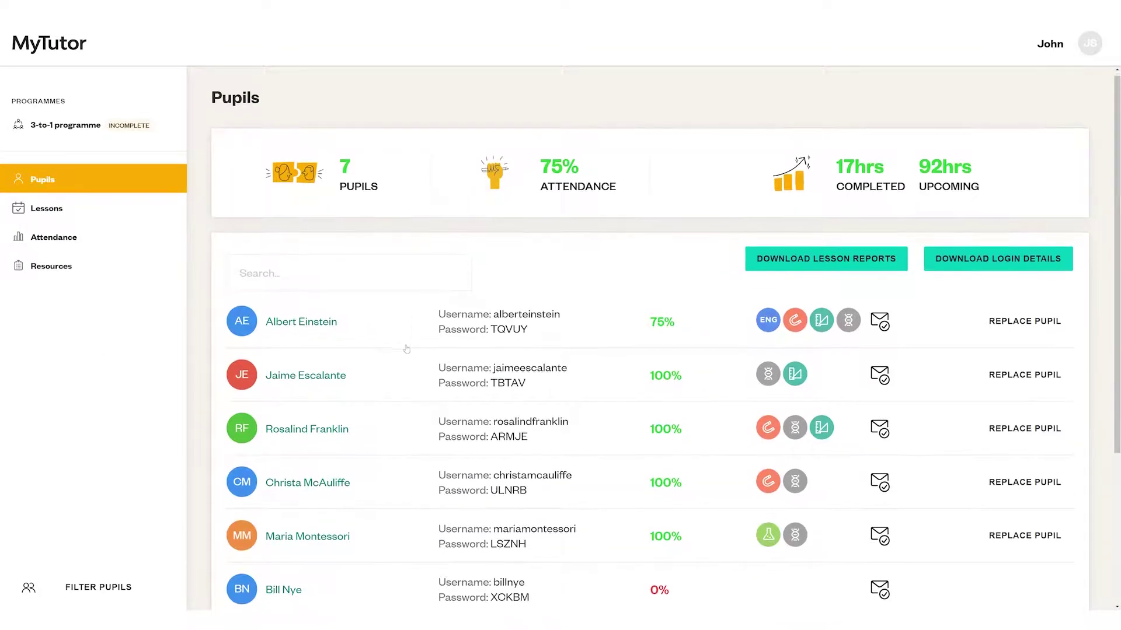
{"action": "scroll", "coordinate": [406, 350], "scroll_direction": "down", "scroll_amount": 1}
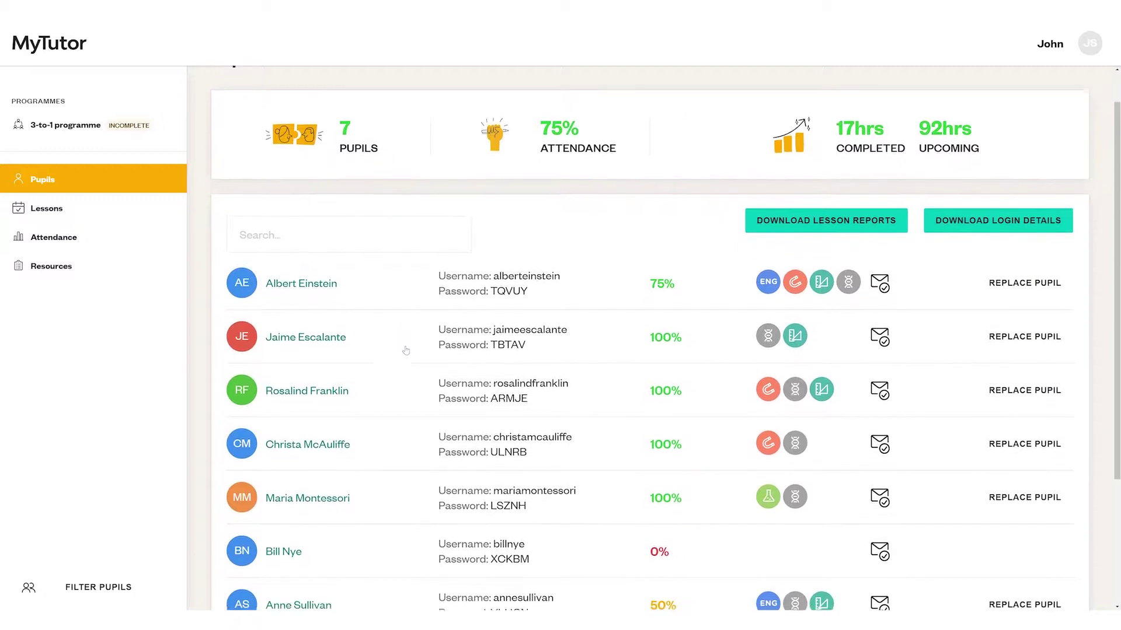
{"action": "left_click", "coordinate": [992, 225]}
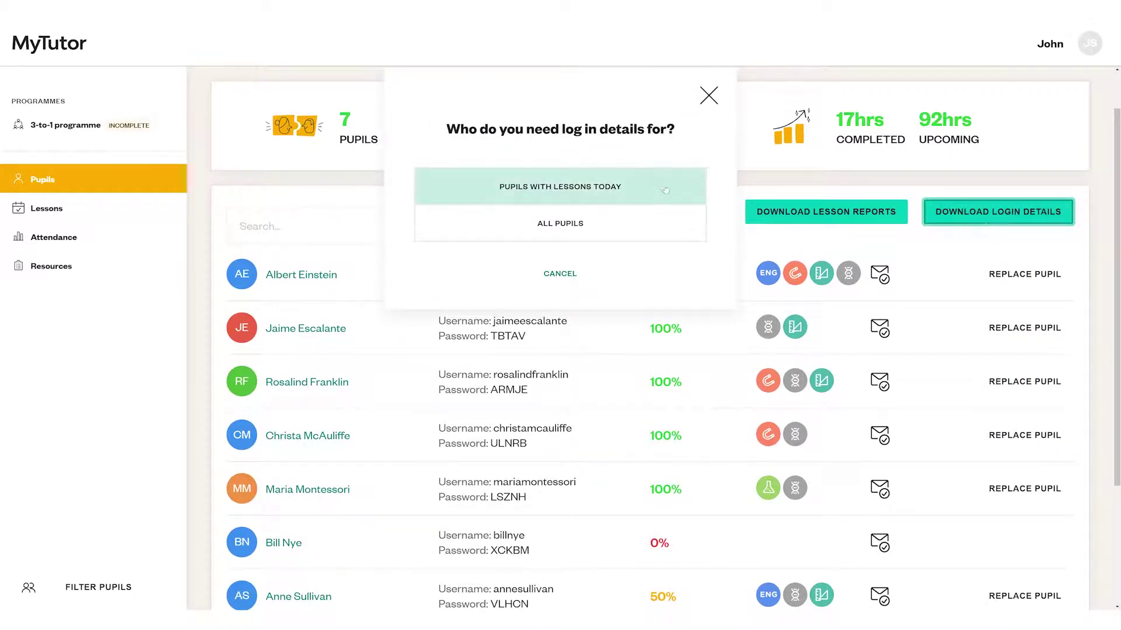
{"action": "left_click", "coordinate": [661, 187]}
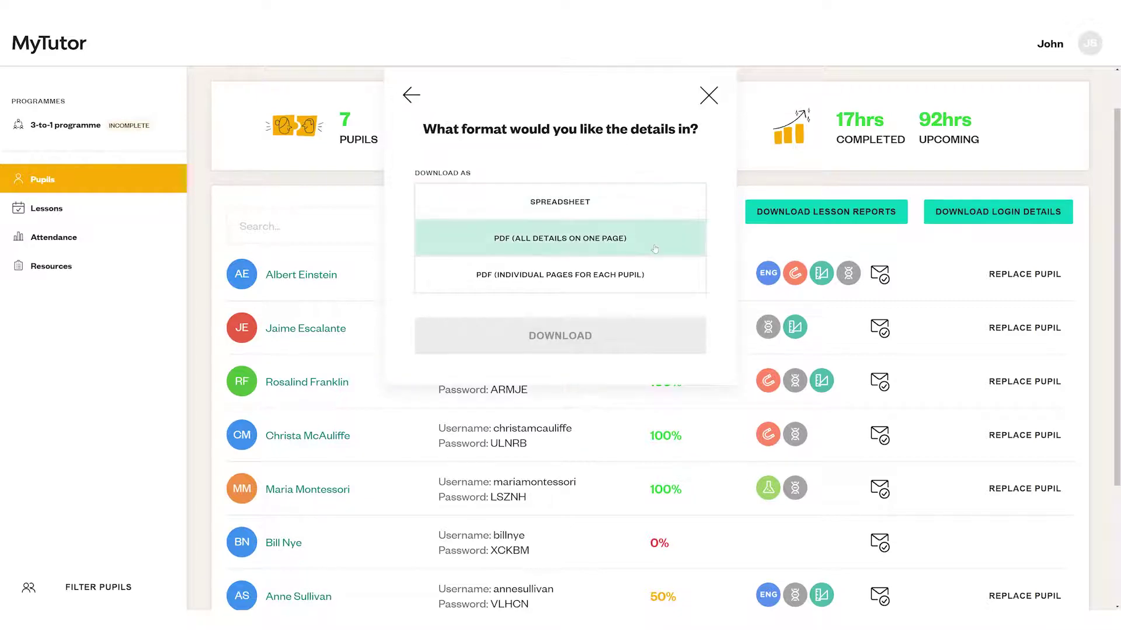
{"action": "left_click", "coordinate": [655, 250]}
{"action": "left_click", "coordinate": [588, 336]}
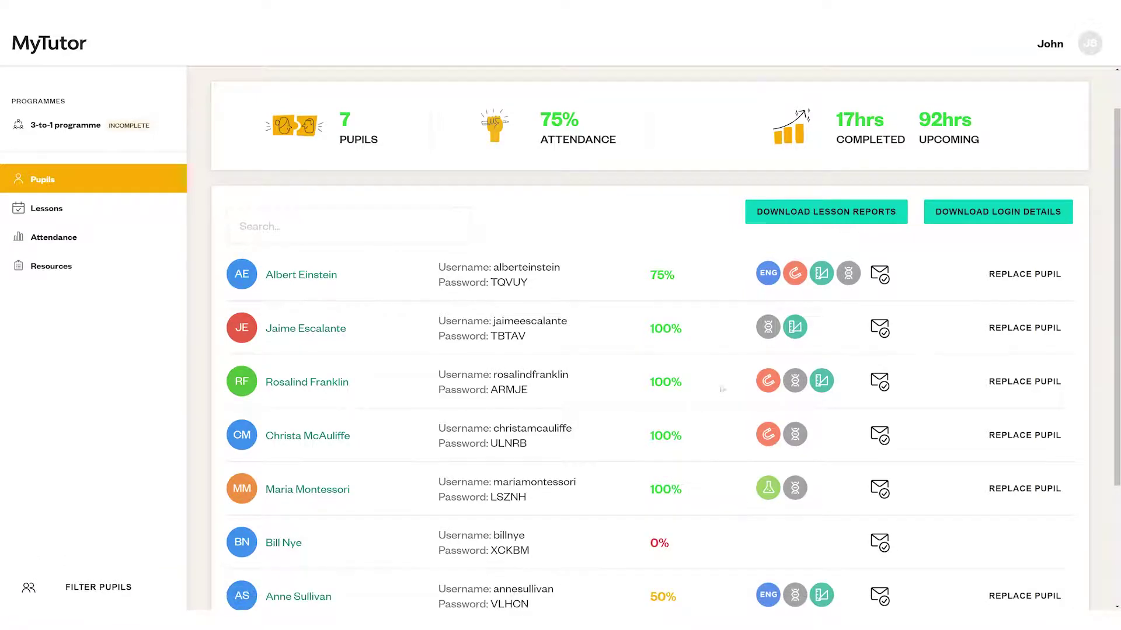
{"action": "left_click", "coordinate": [98, 594]}
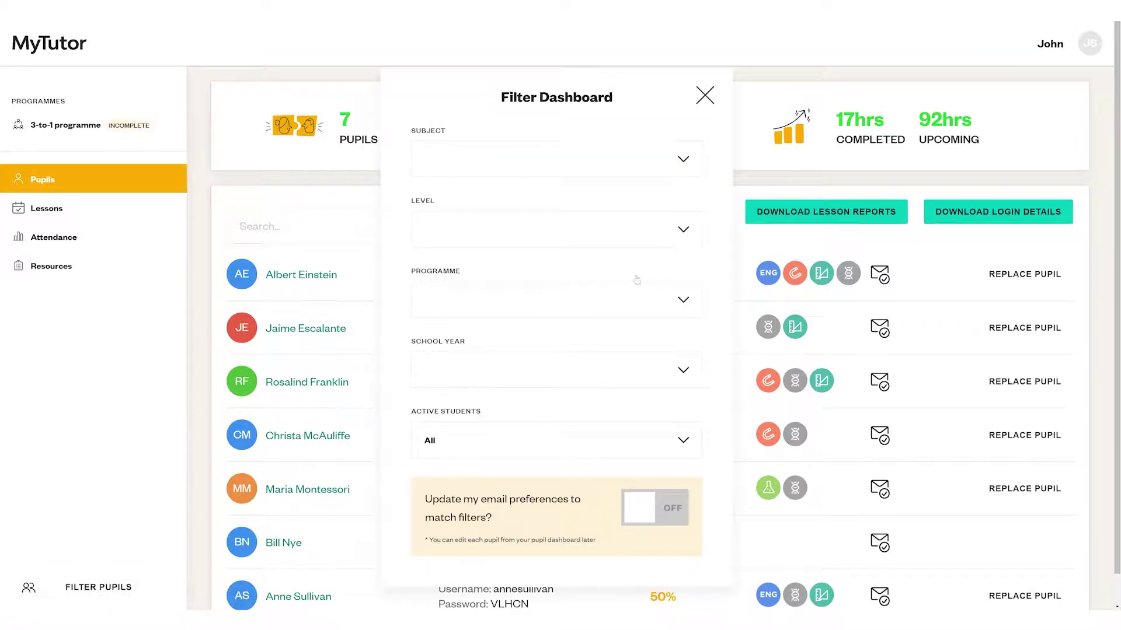
{"action": "left_click", "coordinate": [681, 161]}
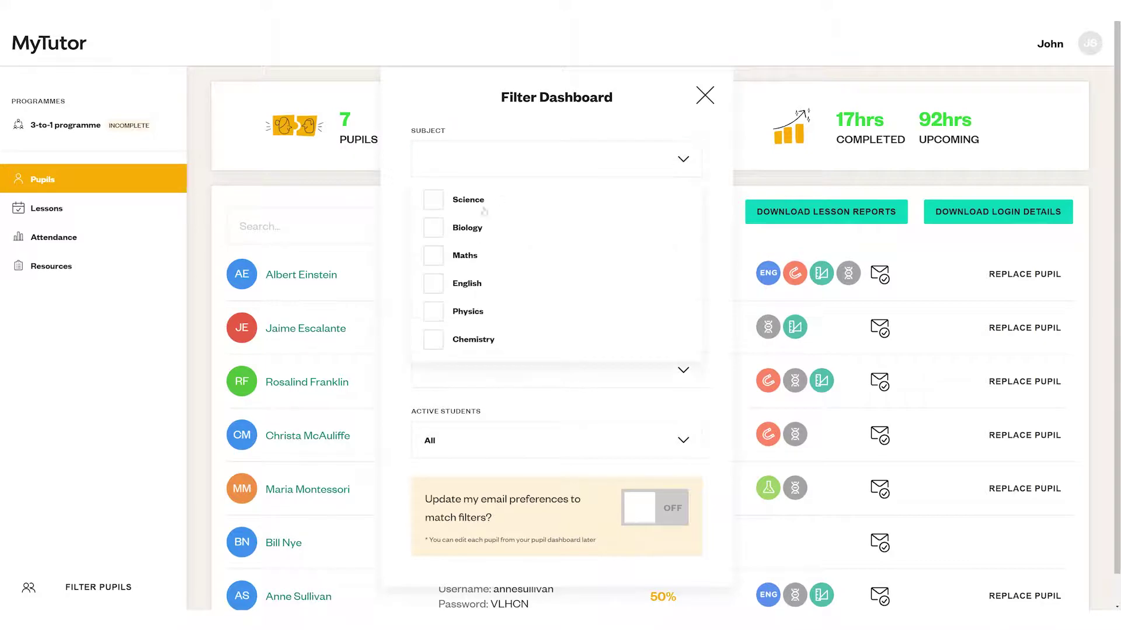
{"action": "left_click", "coordinate": [433, 200]}
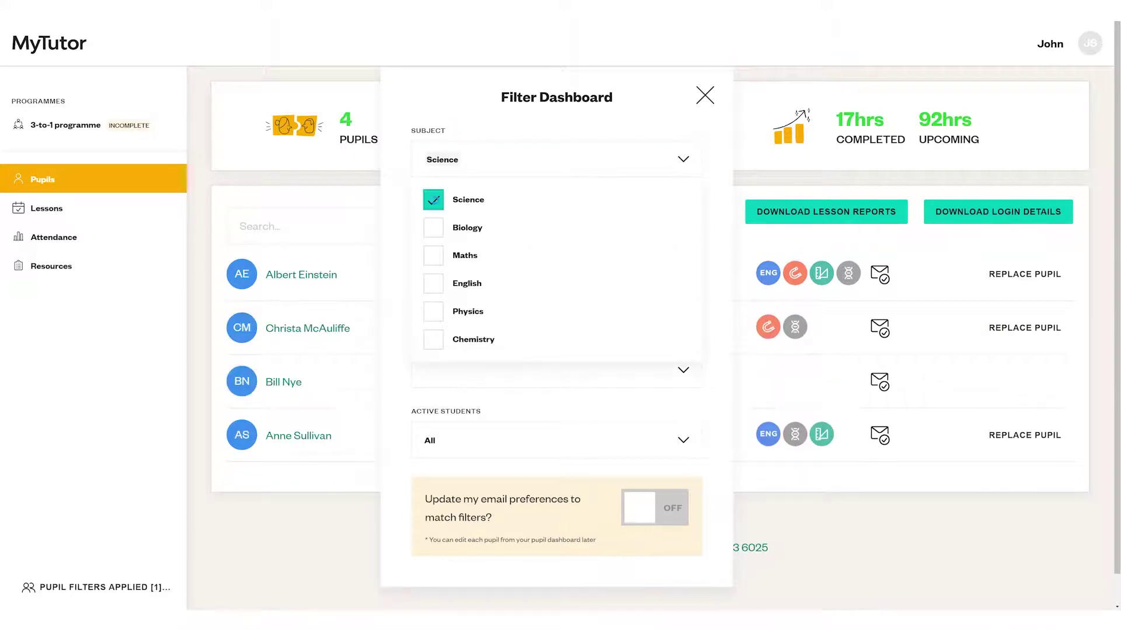
{"action": "left_click", "coordinate": [433, 199]}
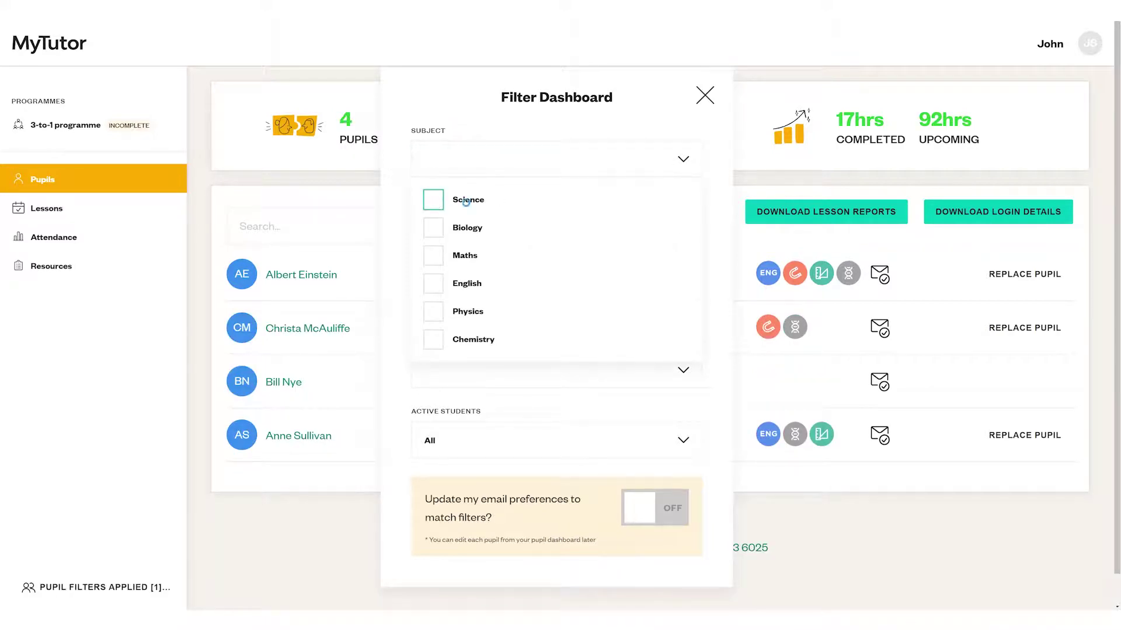
{"action": "left_click", "coordinate": [682, 159]}
{"action": "left_click", "coordinate": [679, 309]}
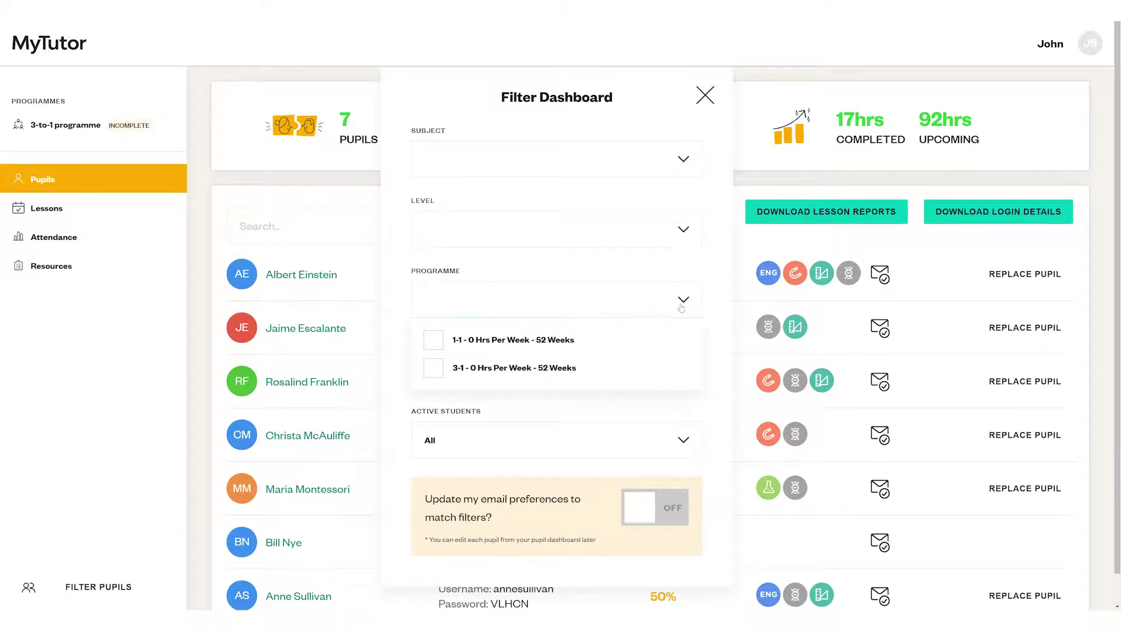
{"action": "left_click", "coordinate": [681, 308]}
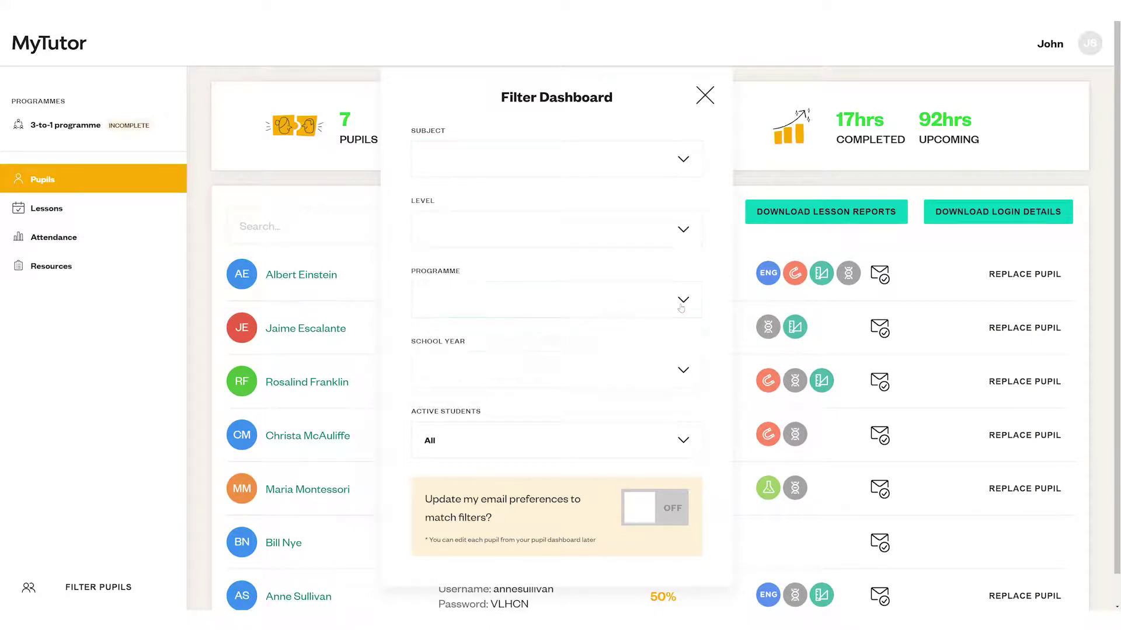
{"action": "left_click", "coordinate": [704, 95]}
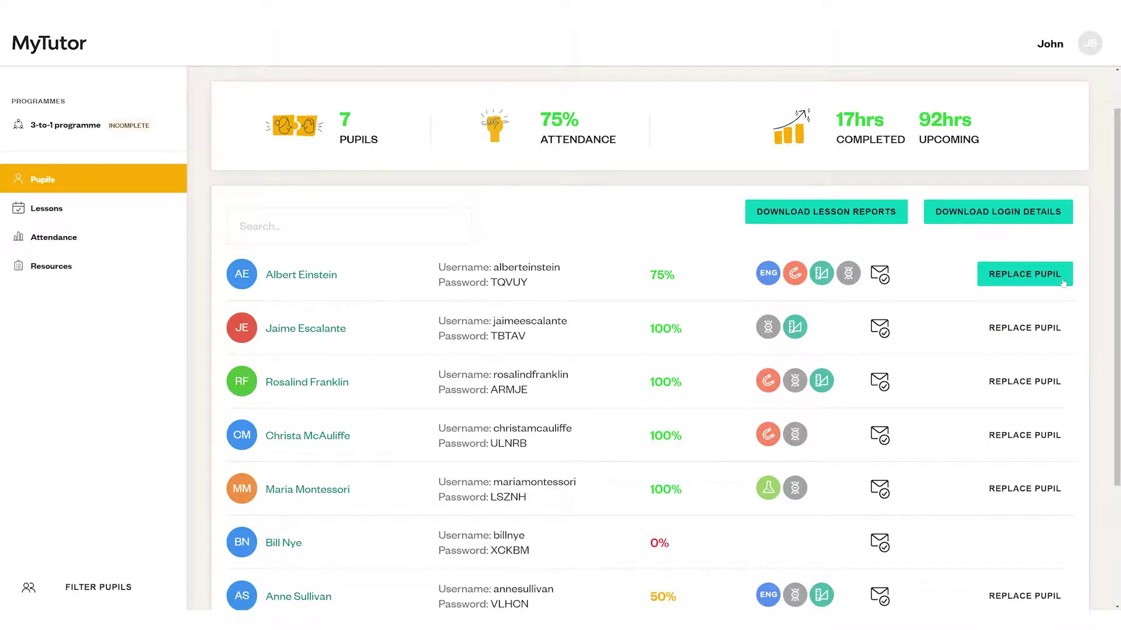
- Start replacing the first pupil, selecting their Maths GCSE lessons for reassignment
{"action": "left_click", "coordinate": [1062, 283]}
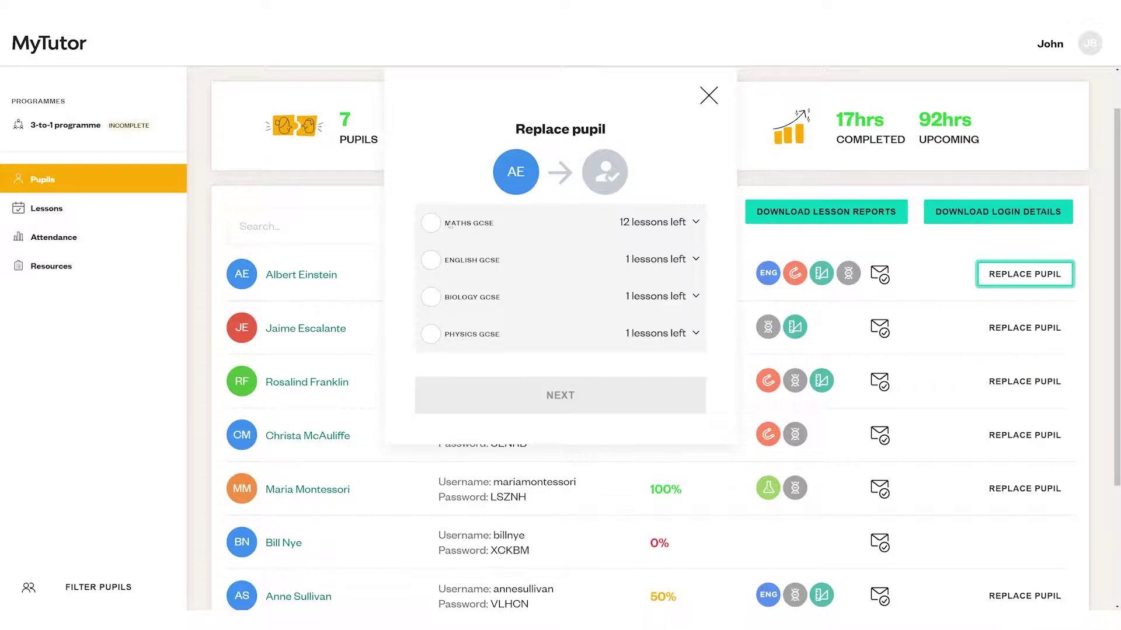
{"action": "left_click", "coordinate": [430, 222]}
{"action": "left_click", "coordinate": [572, 392]}
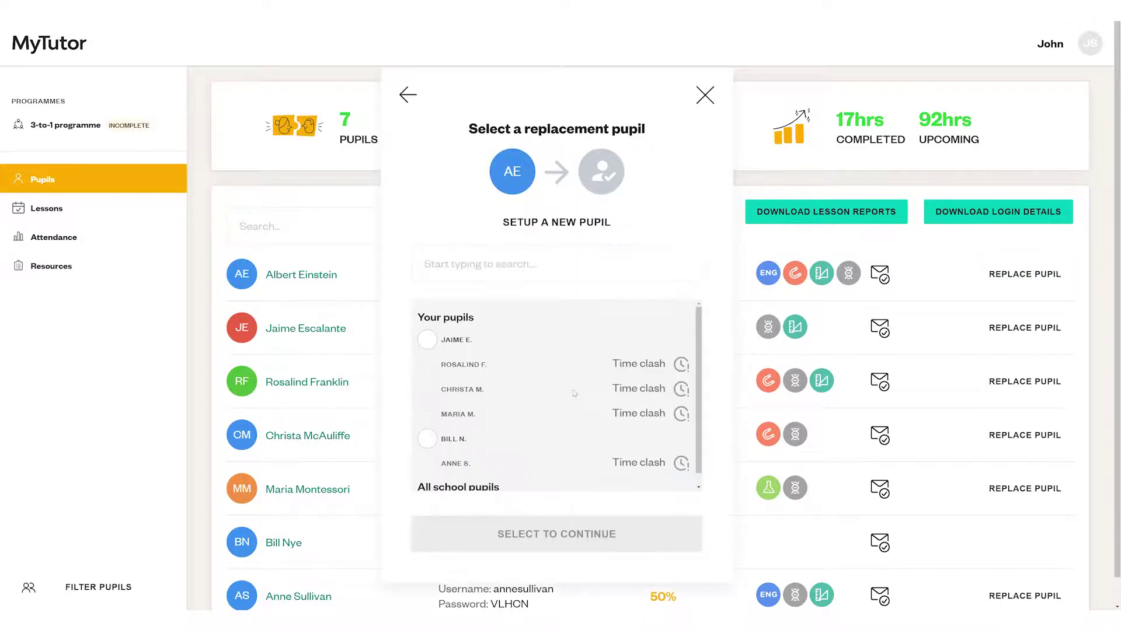
- Pick a replacement from Your pupils, review the affected lessons, then cancel without confirming
{"action": "scroll", "coordinate": [564, 366], "scroll_direction": "down", "scroll_amount": 1}
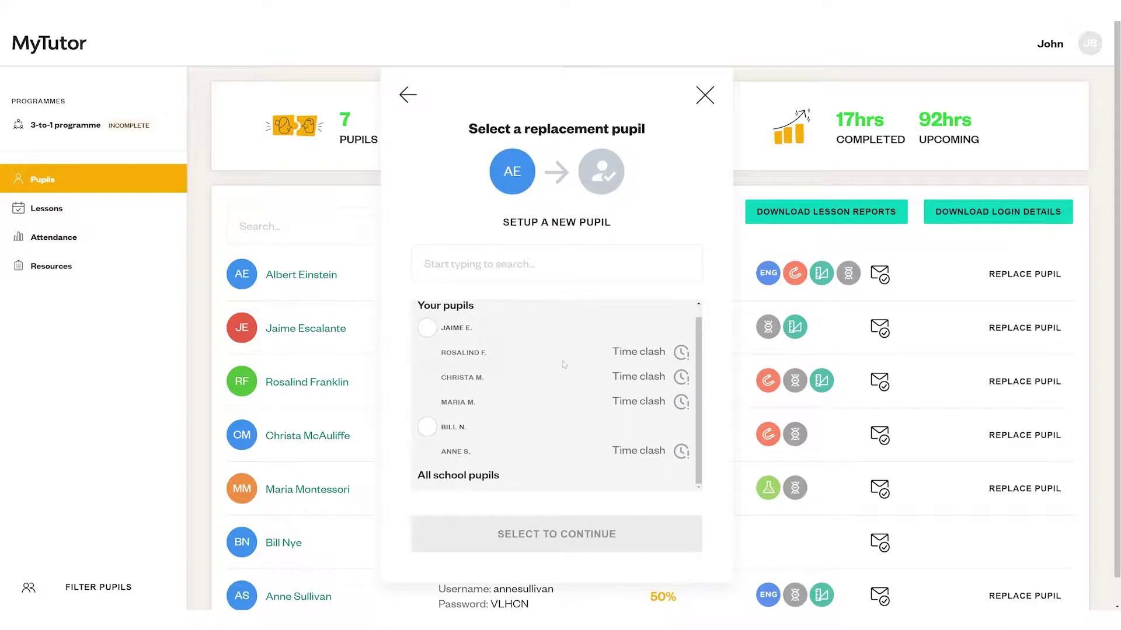
{"action": "scroll", "coordinate": [564, 365], "scroll_direction": "up", "scroll_amount": 1}
{"action": "left_click", "coordinate": [427, 340]}
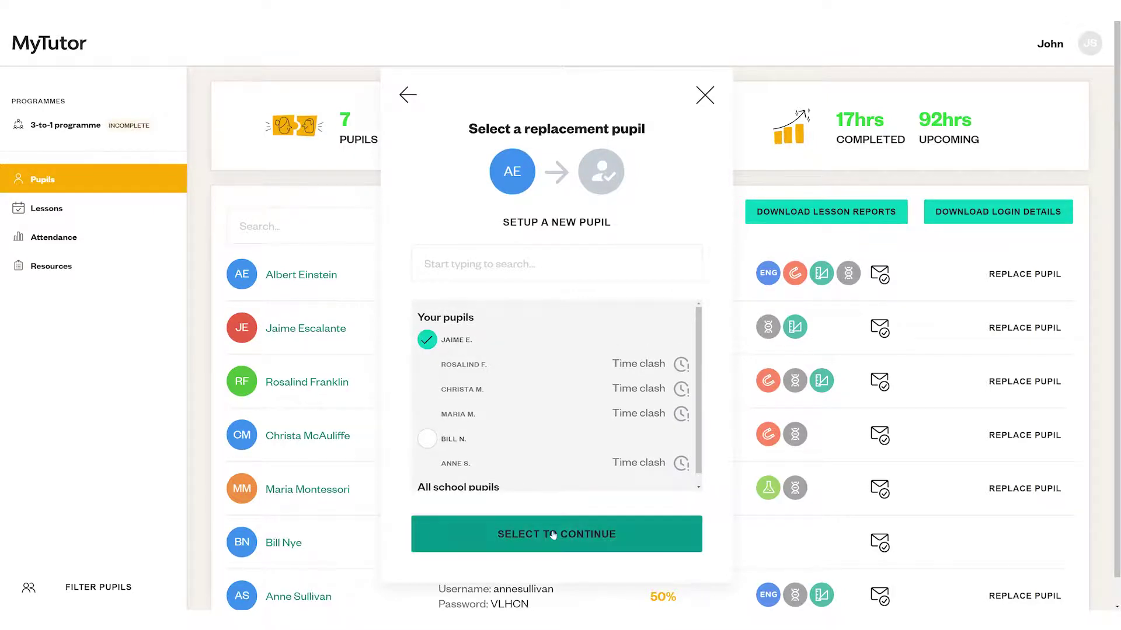
{"action": "left_click", "coordinate": [553, 534]}
{"action": "scroll", "coordinate": [639, 323], "scroll_direction": "down", "scroll_amount": 3}
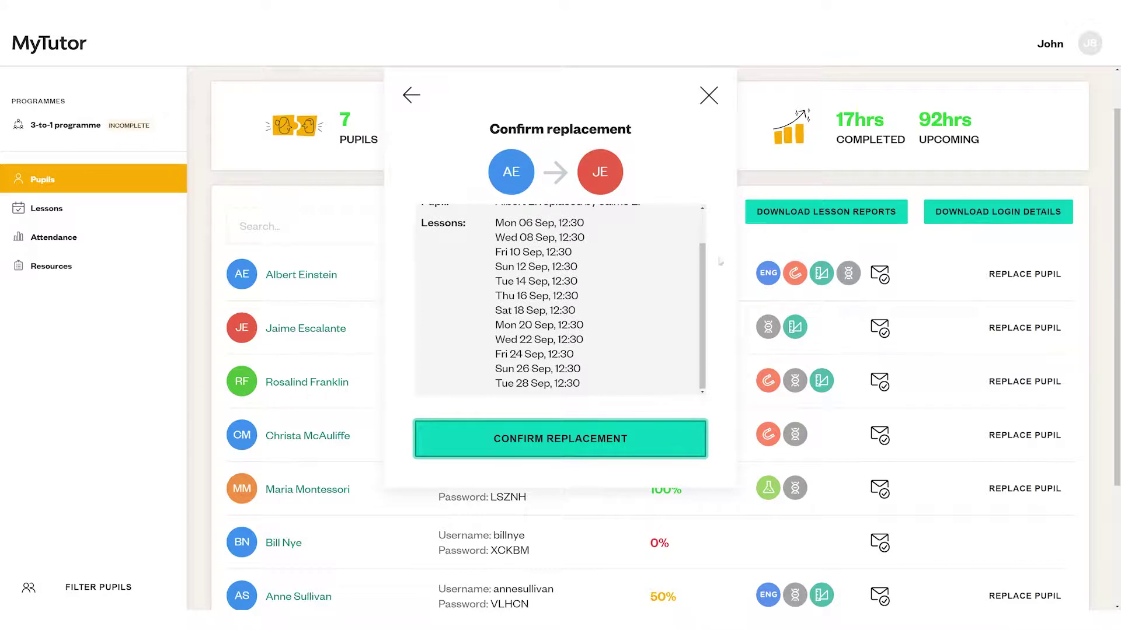
{"action": "left_click", "coordinate": [716, 97]}
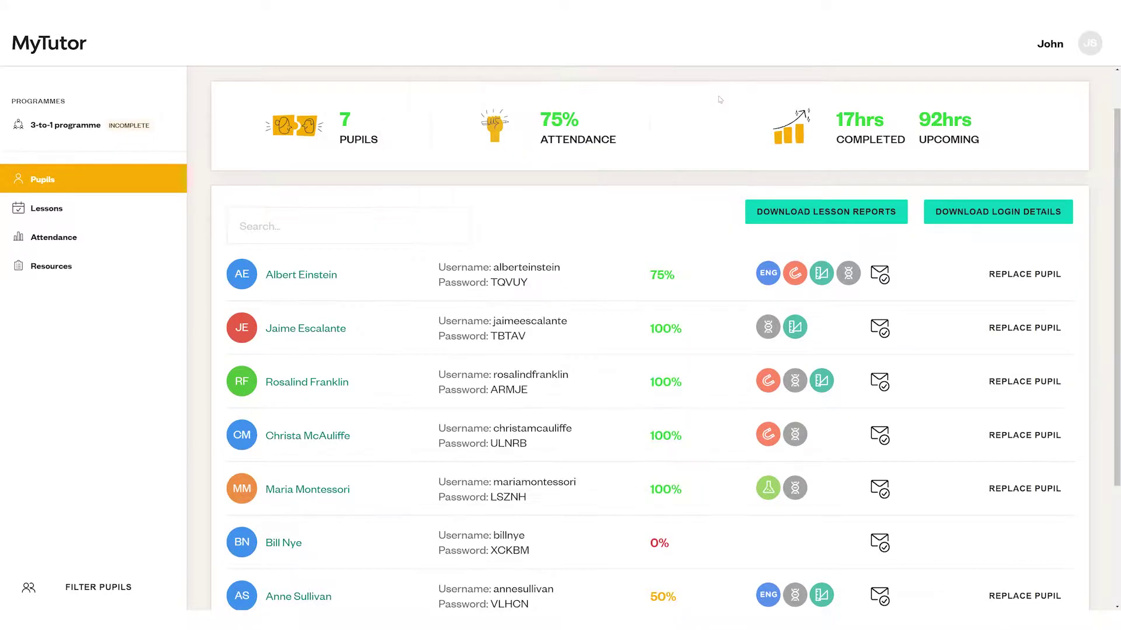
{"action": "left_click", "coordinate": [314, 283]}
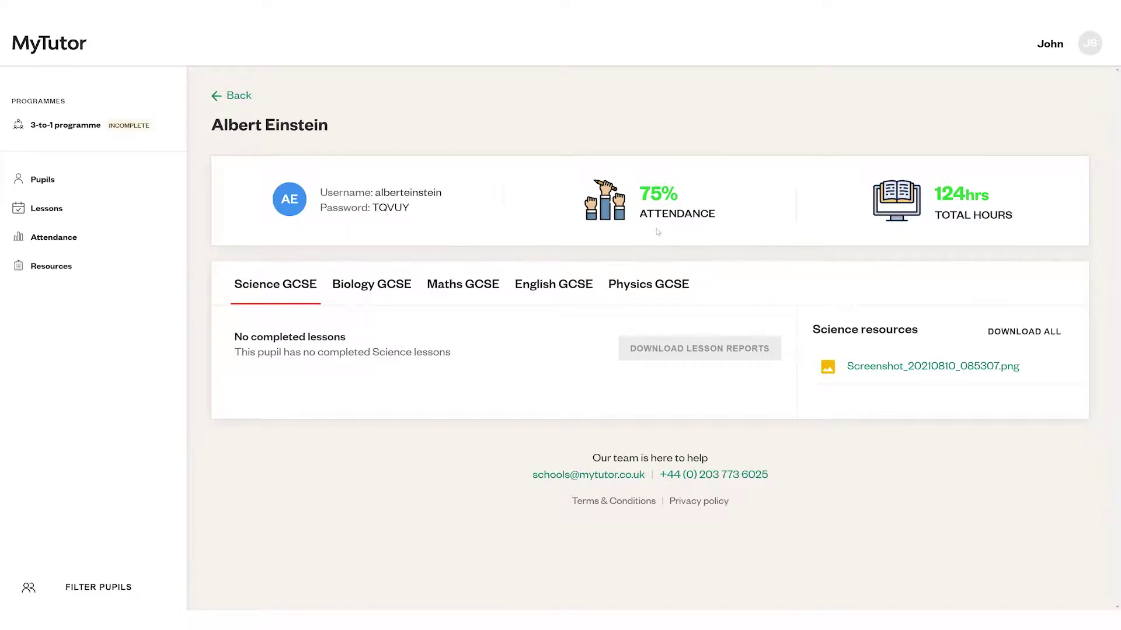
- Download the pupil's Maths GCSE lesson reports in PDF format
{"action": "left_click", "coordinate": [461, 286]}
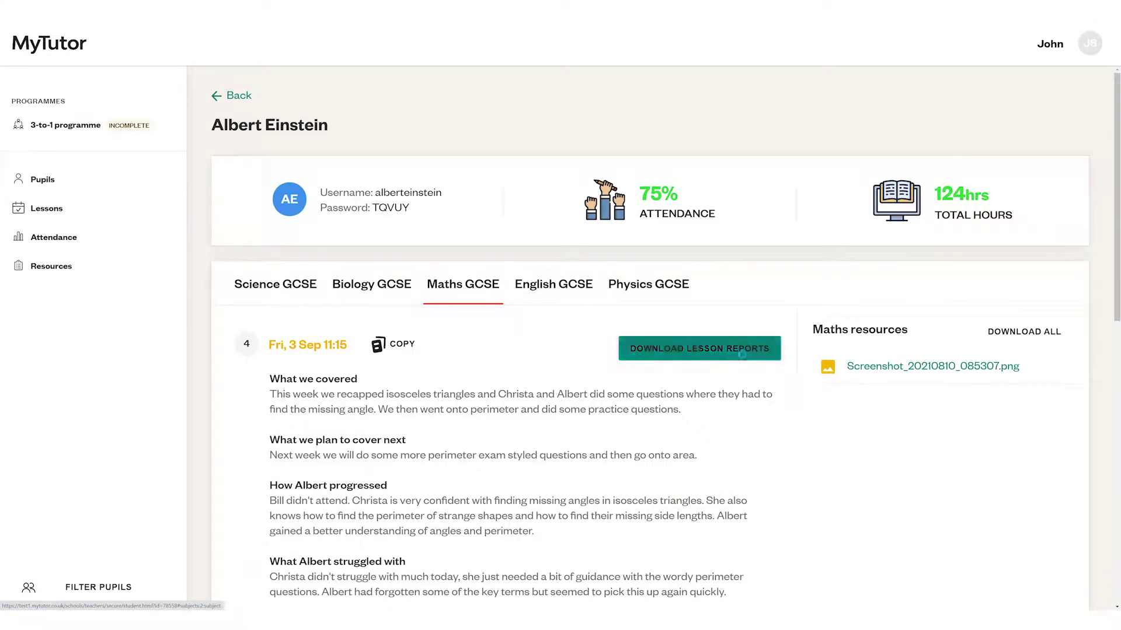
{"action": "left_click", "coordinate": [742, 354]}
{"action": "left_click", "coordinate": [648, 197]}
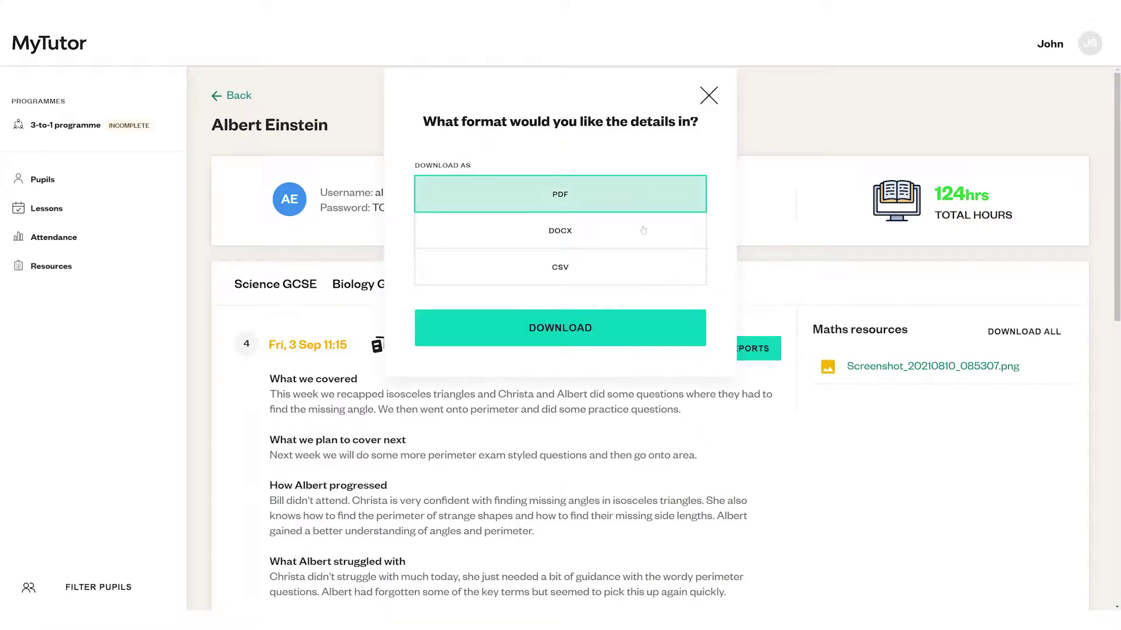
{"action": "left_click", "coordinate": [610, 333]}
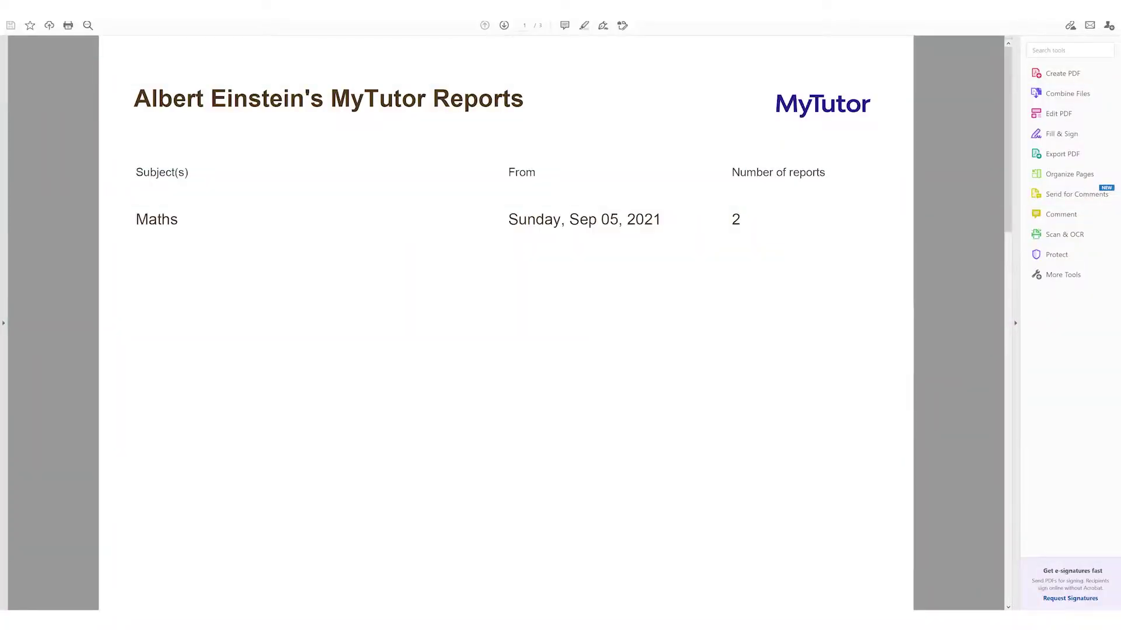
- Page through the lesson-reports PDF from page 1 to page 3
{"action": "key", "text": "Page_Down"}
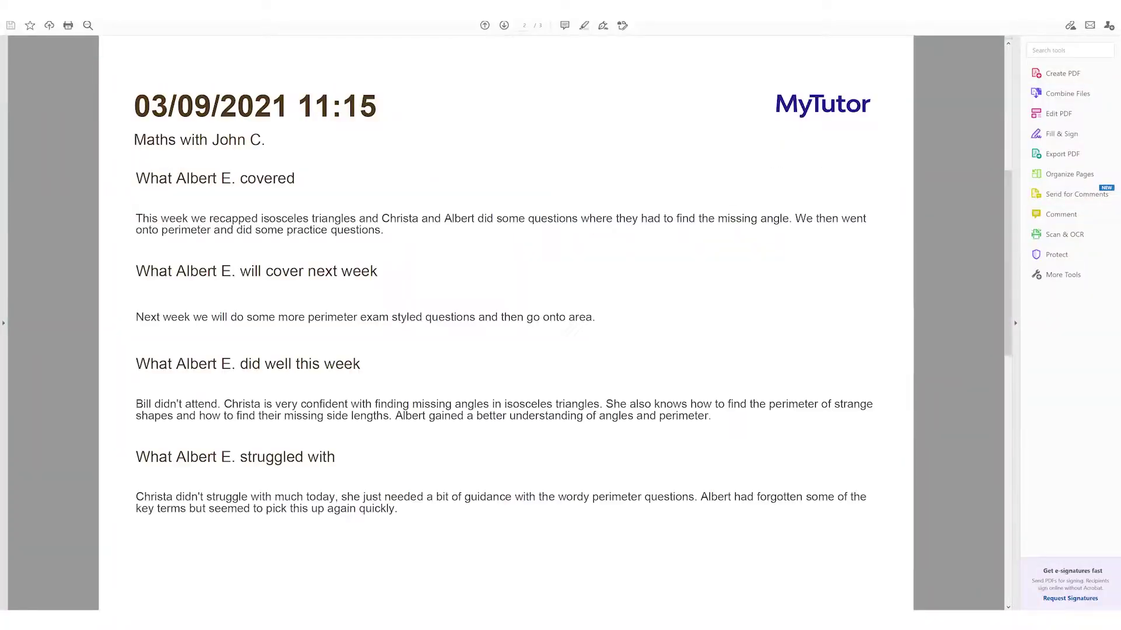
{"action": "key", "text": "Page_Down"}
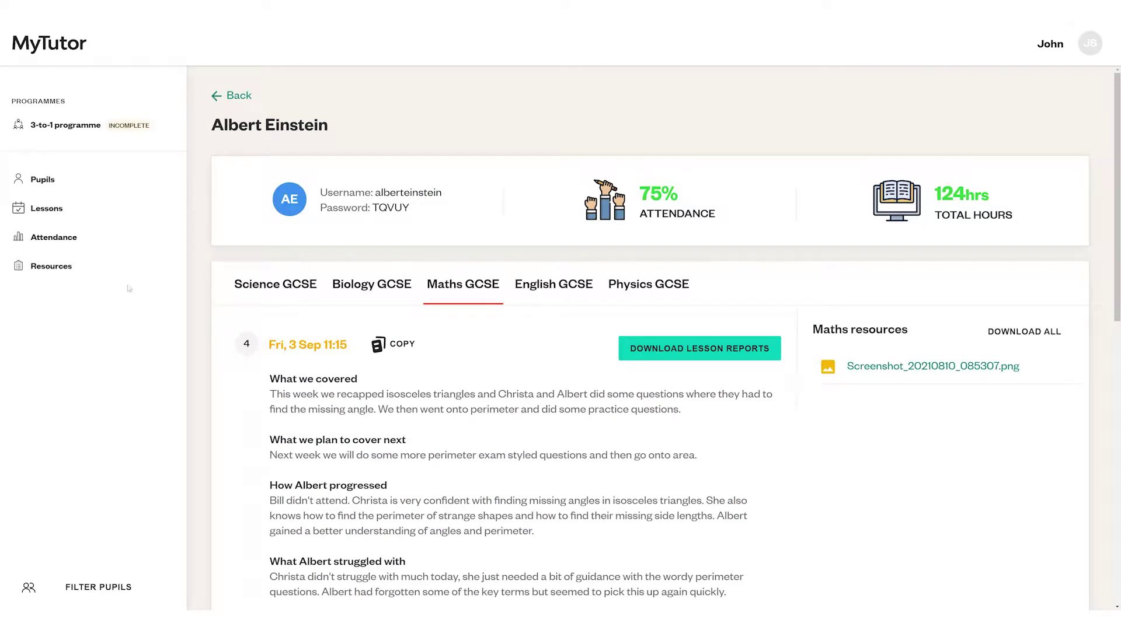
- Review lesson attendance details on the Attendance page and download the attendance report spreadsheet
{"action": "left_click", "coordinate": [122, 242]}
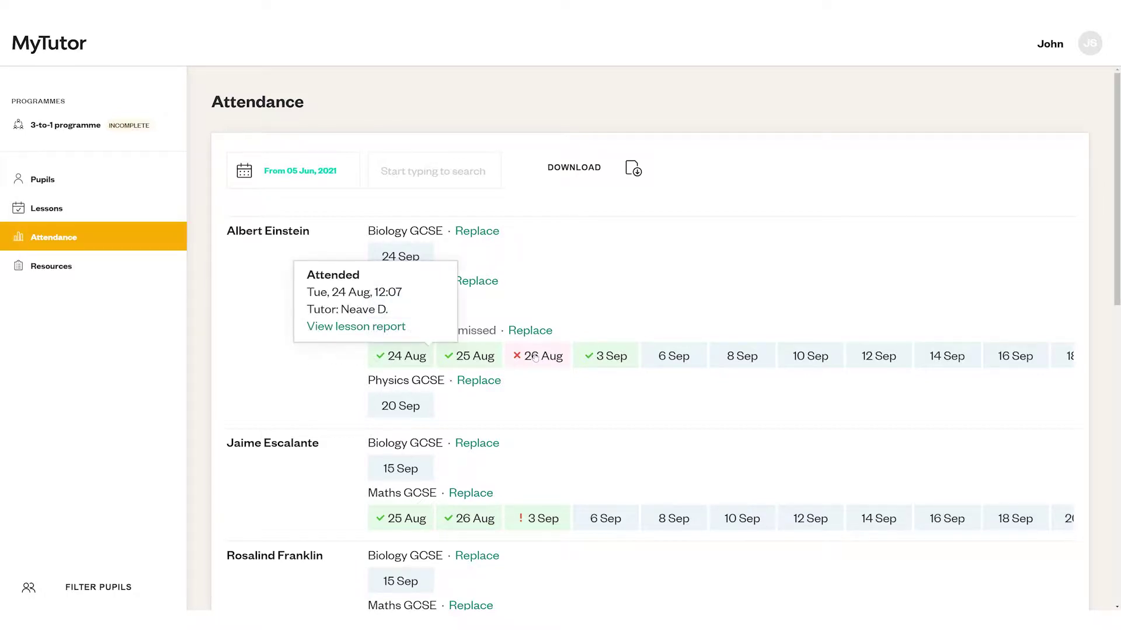
{"action": "mouse_move", "coordinate": [536, 358]}
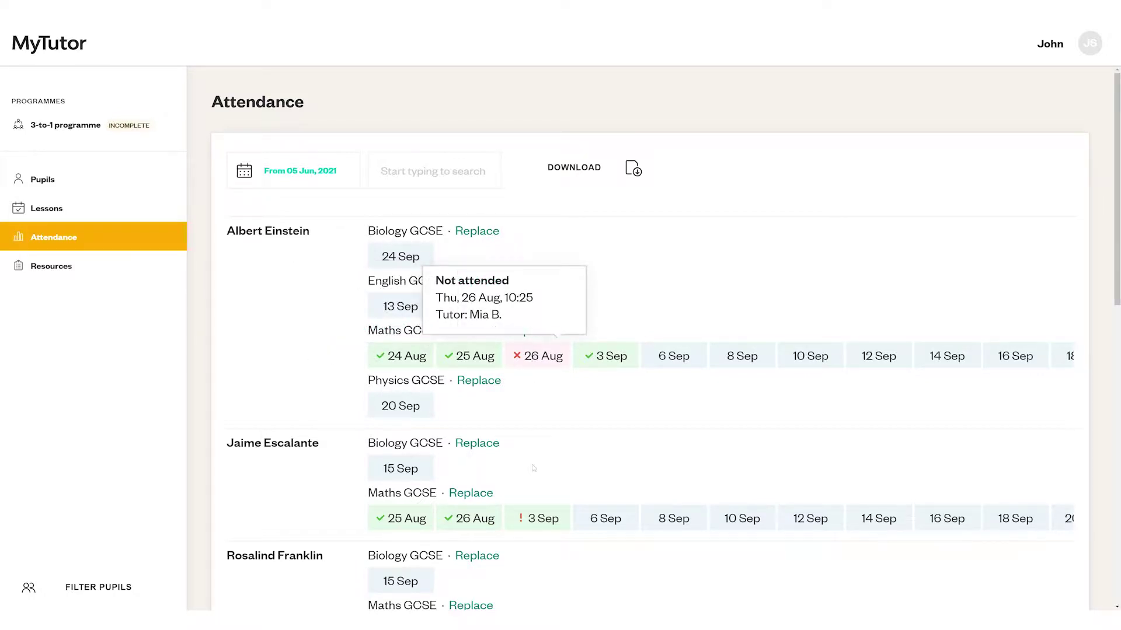
{"action": "mouse_move", "coordinate": [542, 519]}
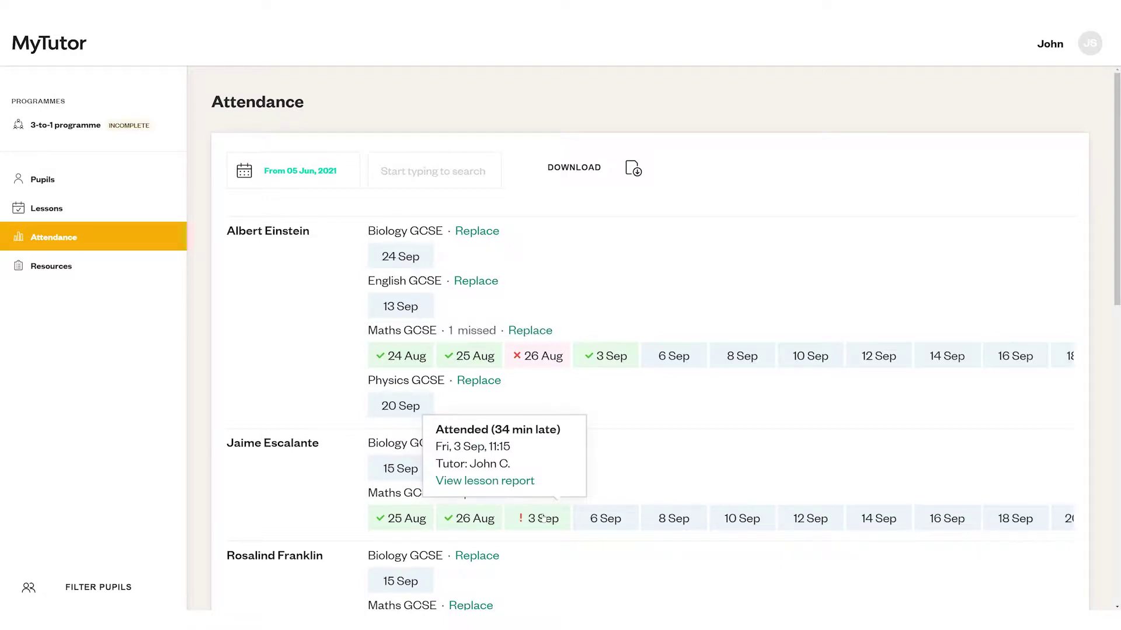
{"action": "left_click", "coordinate": [575, 169]}
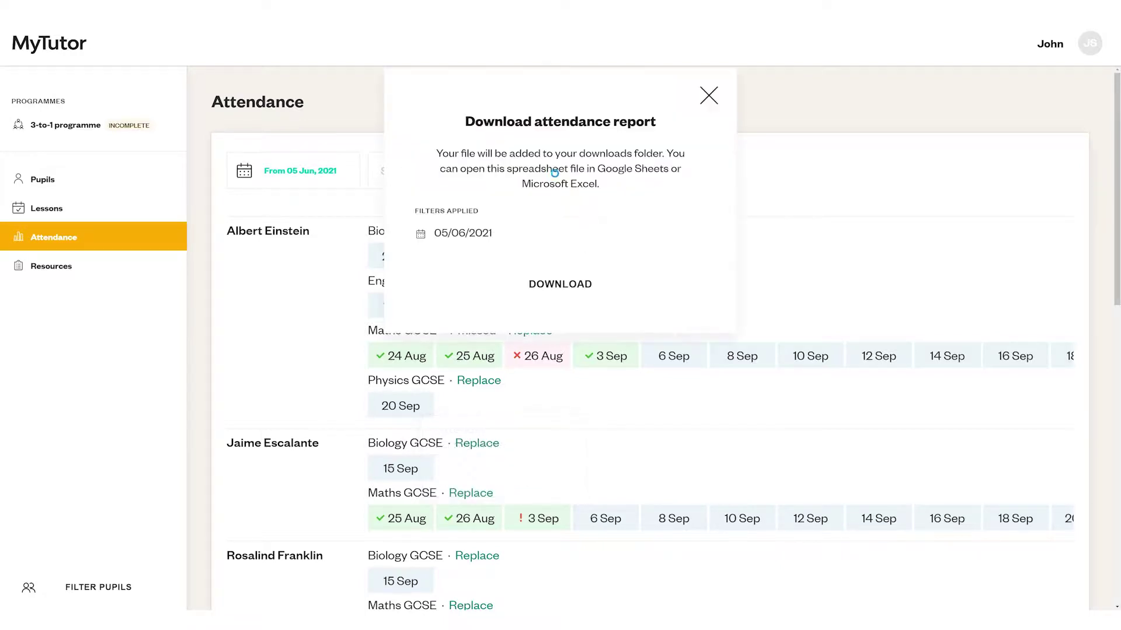
{"action": "left_click", "coordinate": [546, 284]}
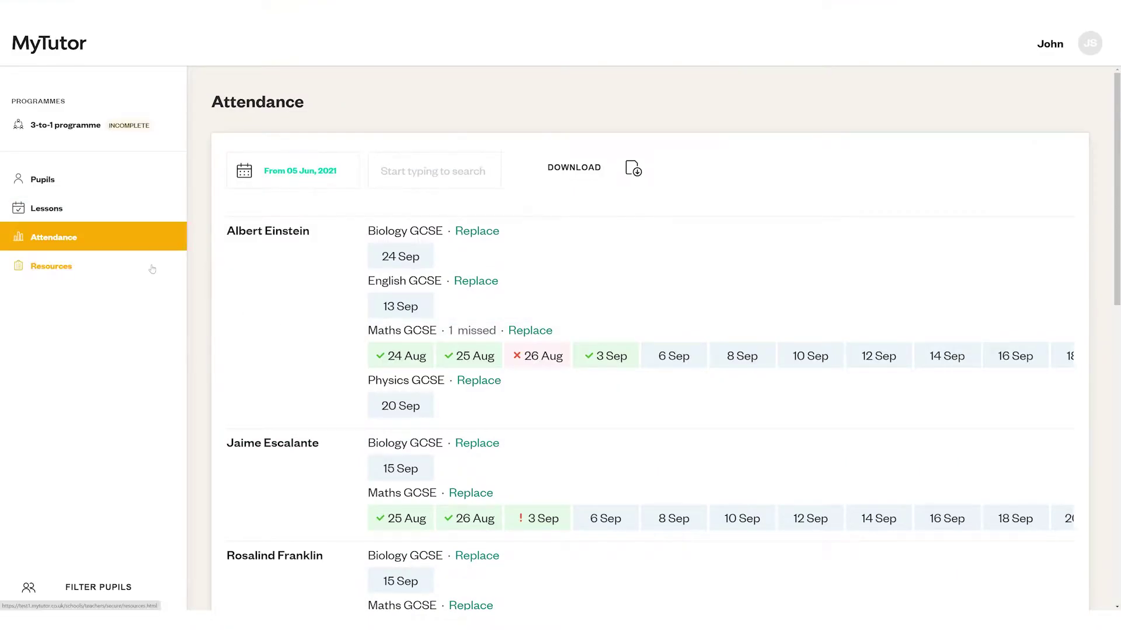
{"action": "left_click", "coordinate": [152, 269]}
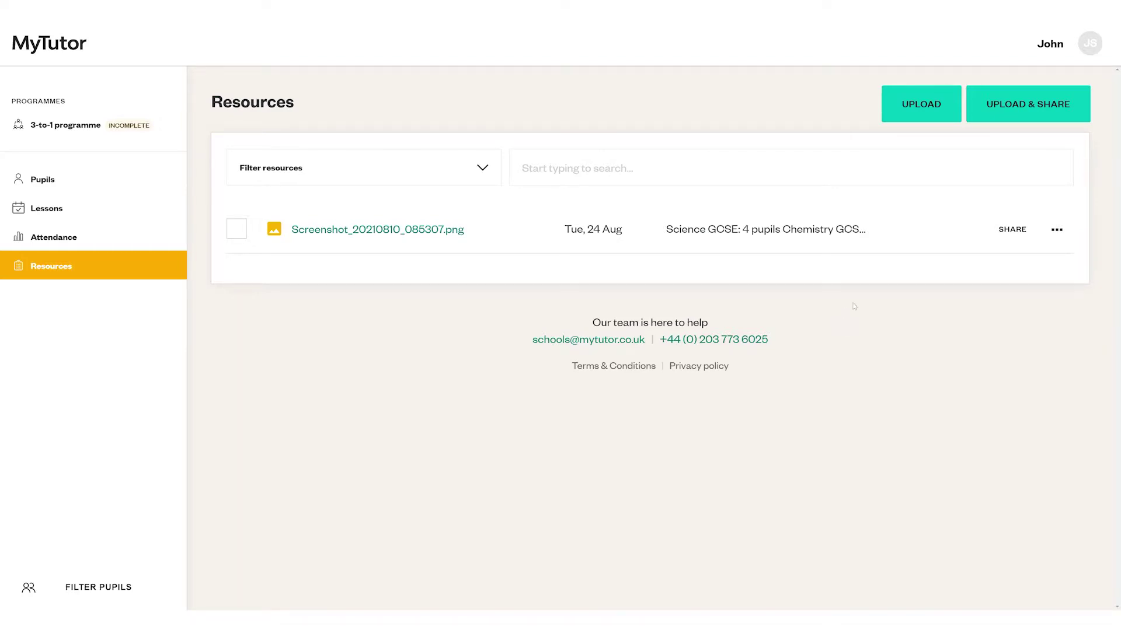
- Upload AQA_Maths_Paper_2_Calculator_-_June_2019.pdf and share it with all 7 students via Select all
{"action": "left_click", "coordinate": [1005, 112]}
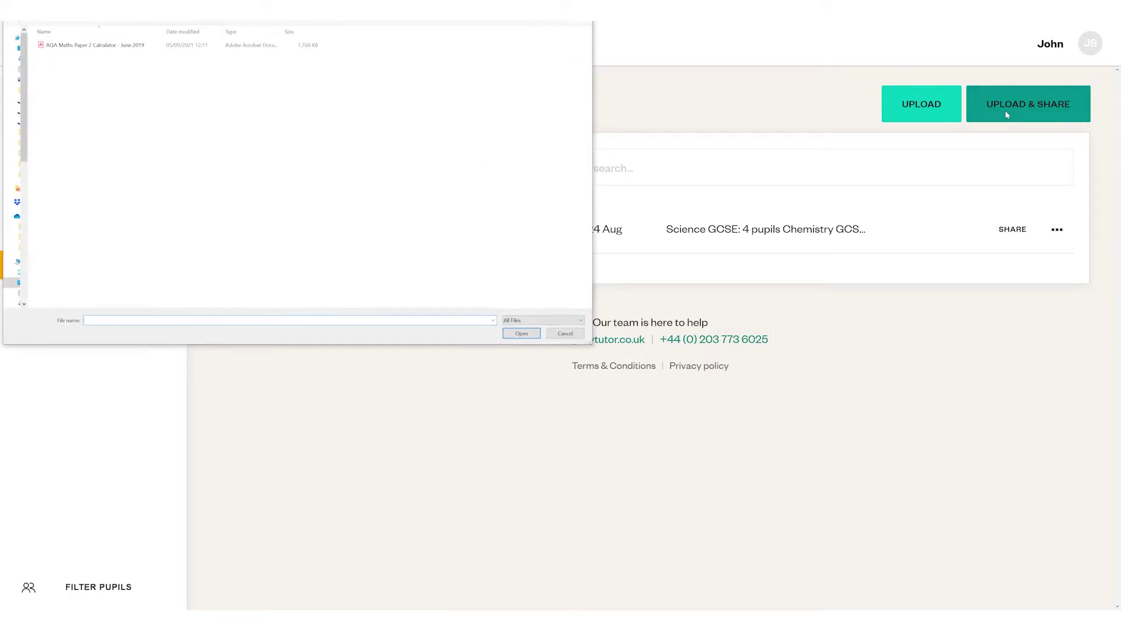
{"action": "double_click", "coordinate": [146, 45]}
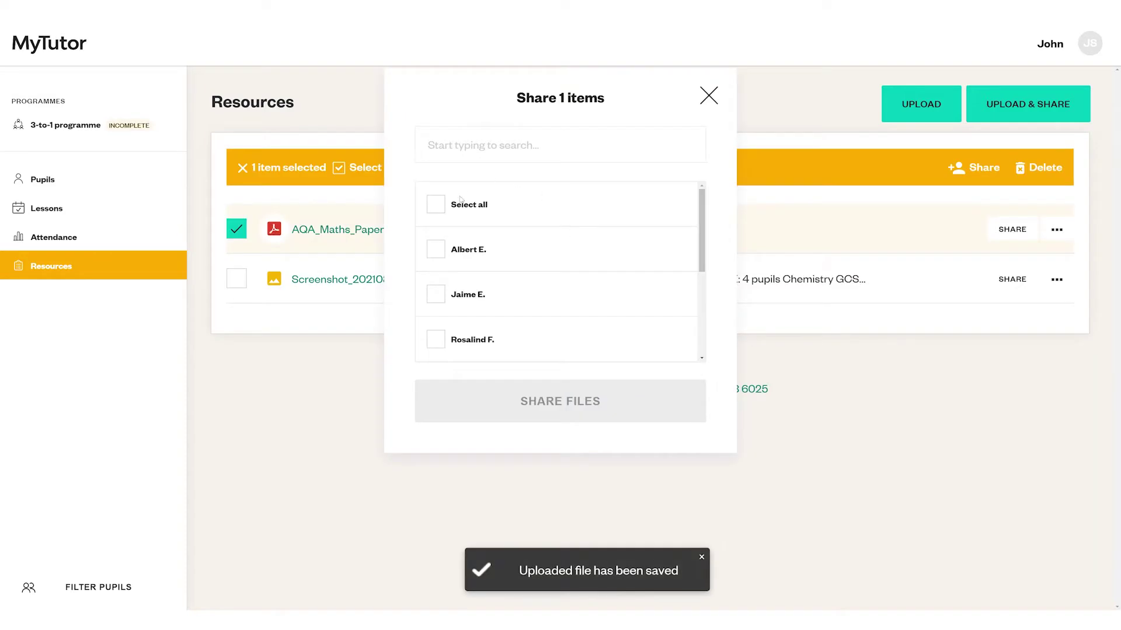
{"action": "left_click", "coordinate": [460, 201]}
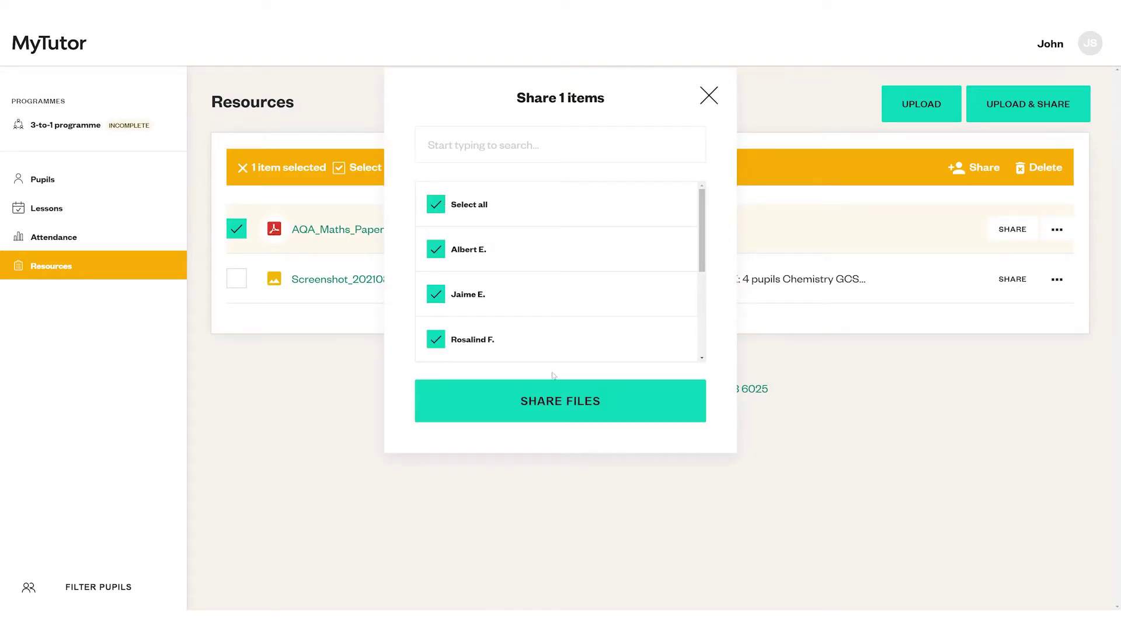
{"action": "left_click", "coordinate": [563, 407]}
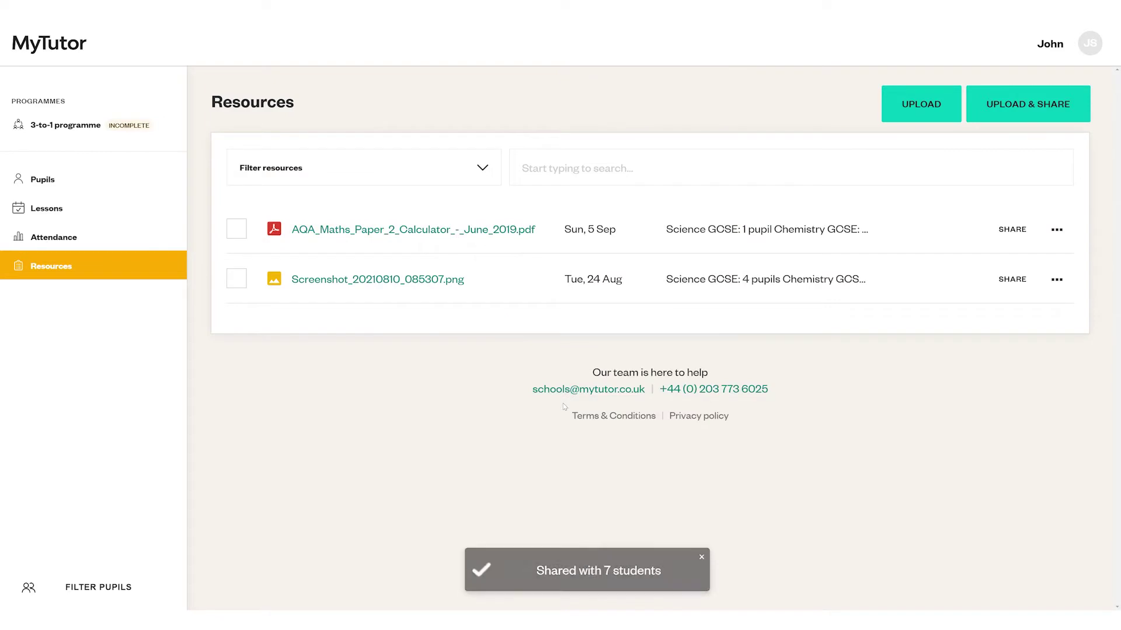